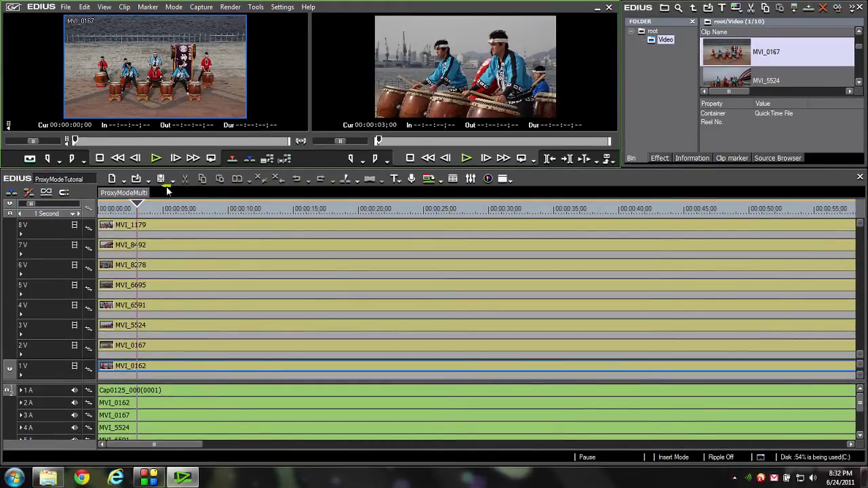
Bring up User Settings and display the Proxy Mode page under Background Job
click(282, 7)
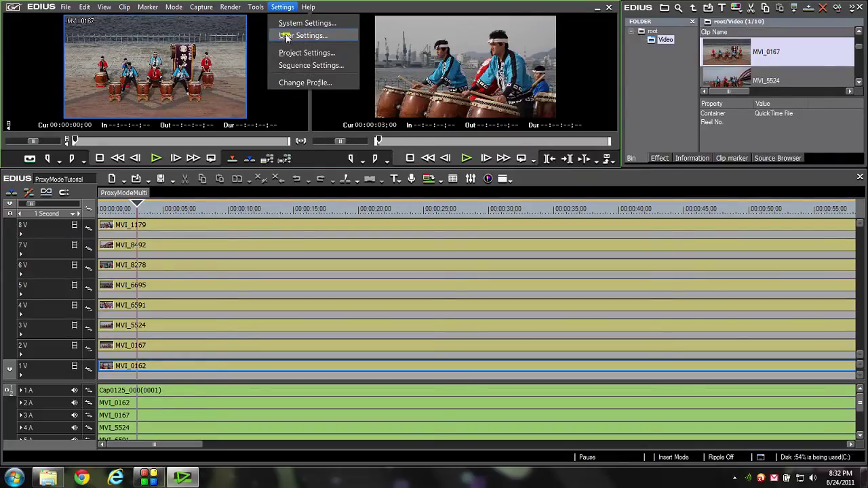
click(286, 36)
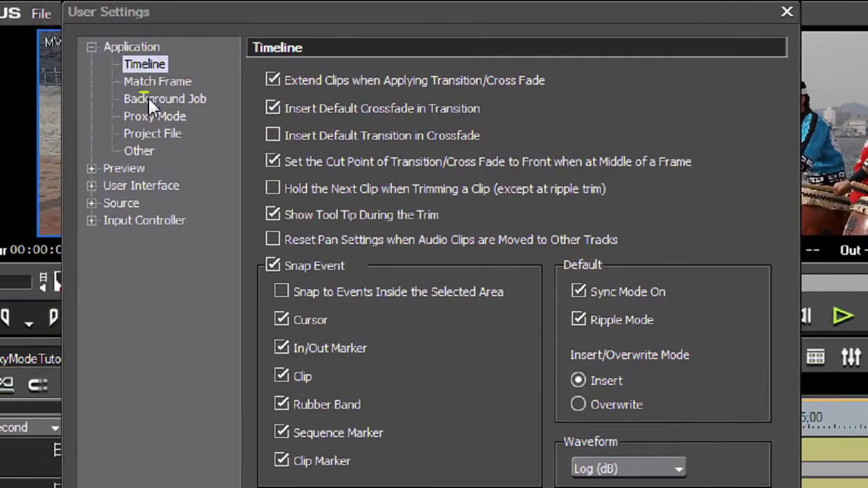
click(151, 107)
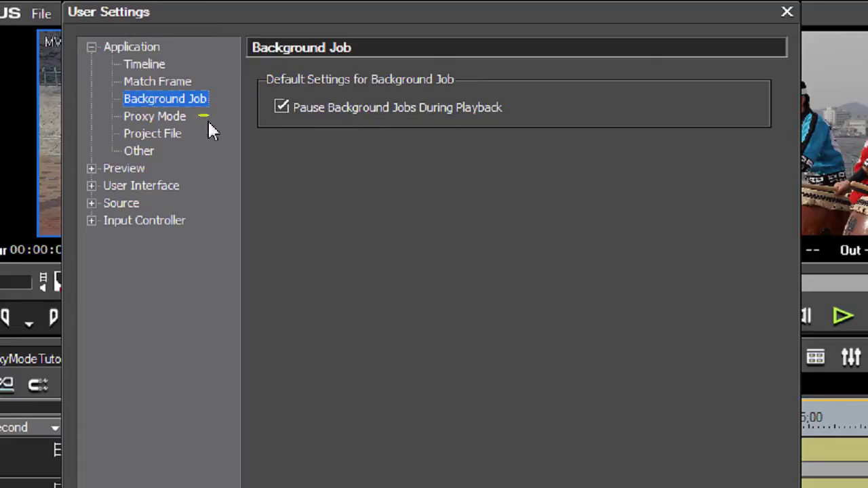
click(148, 119)
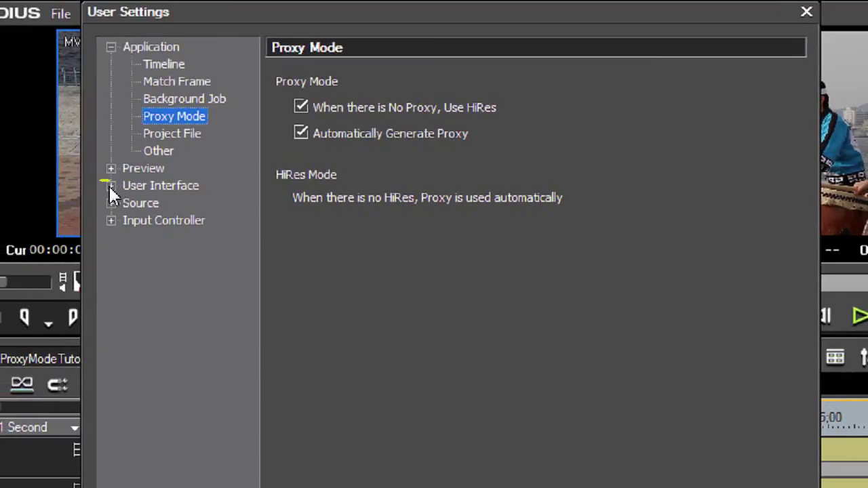
Leave both proxy options ticked and show the User Interface Button page for timeline buttons
click(111, 186)
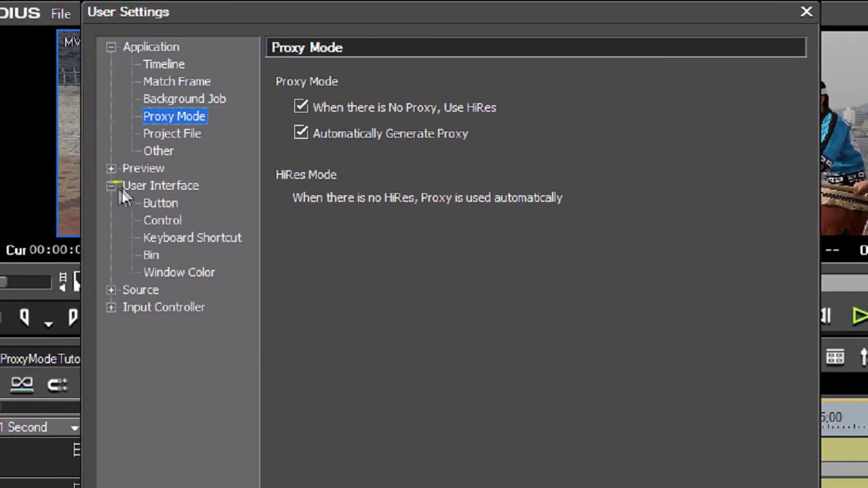
click(160, 203)
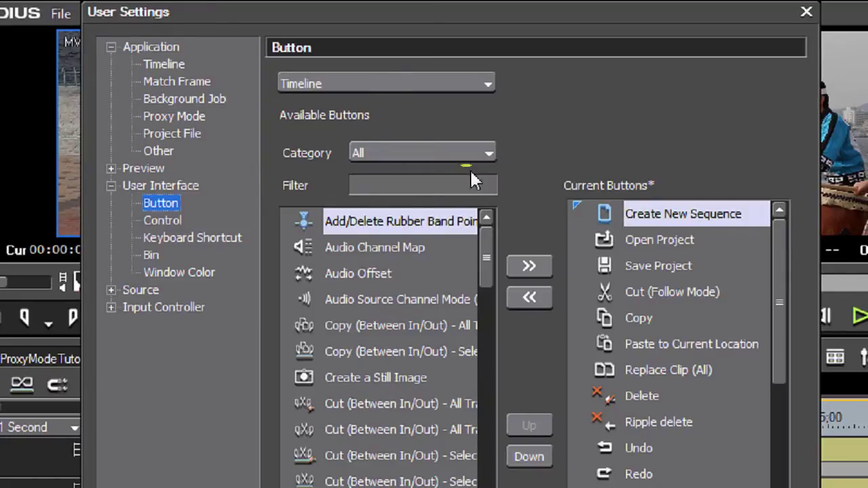
Insert the Proxy Mode button before Add Cut Point on the timeline toolbar, apply, and close User Settings
scroll(779, 271, down, 1)
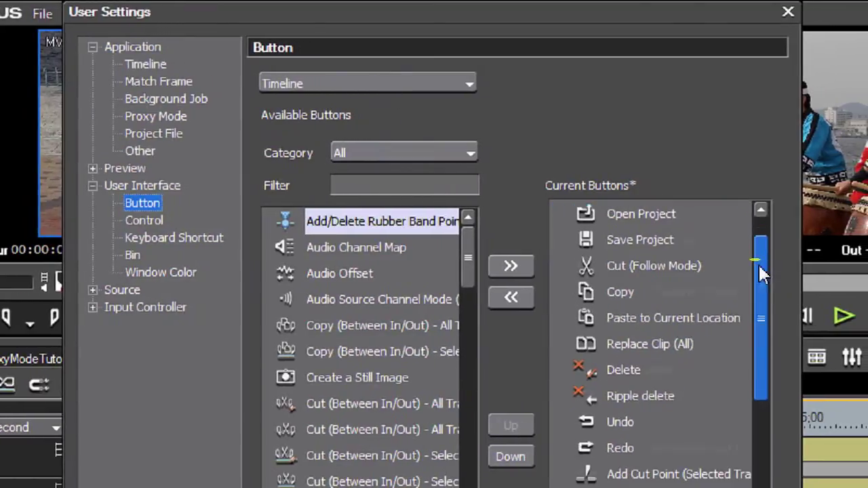
drag(762, 271, 762, 336)
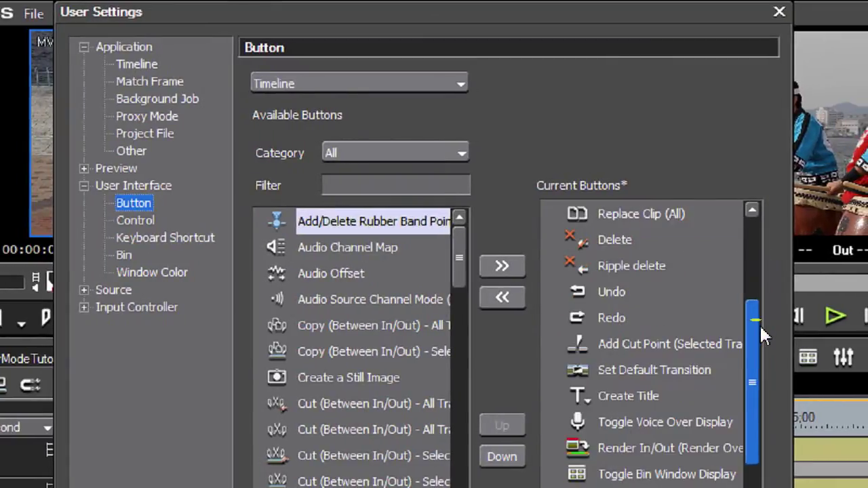
click(656, 344)
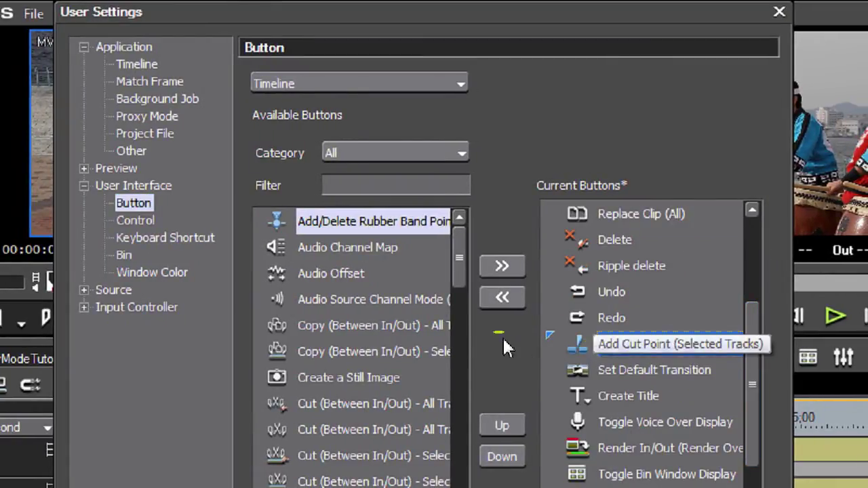
drag(455, 262, 459, 398)
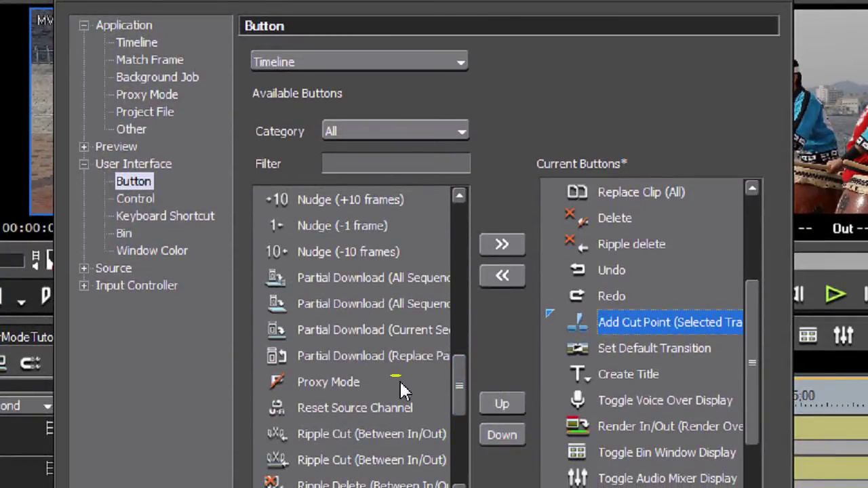
click(400, 381)
click(499, 245)
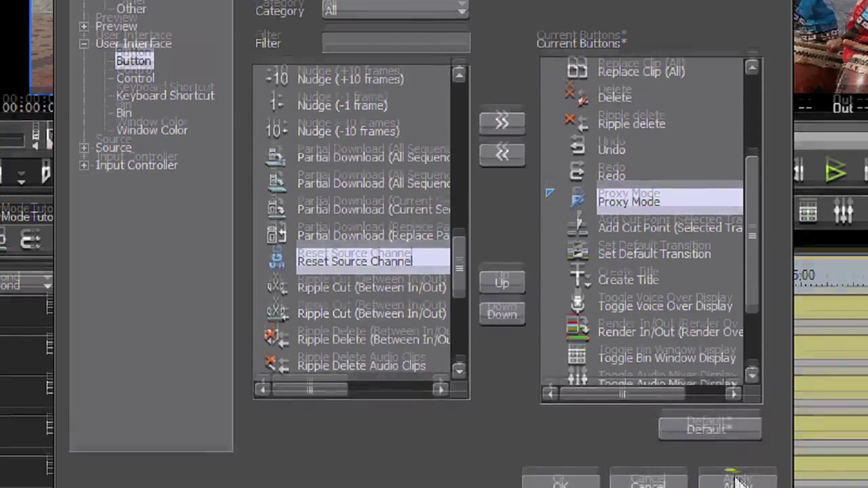
click(739, 483)
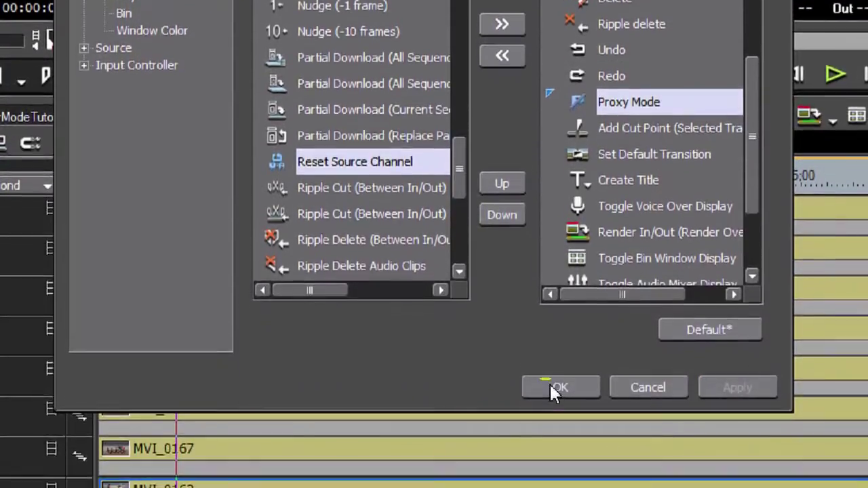
click(552, 389)
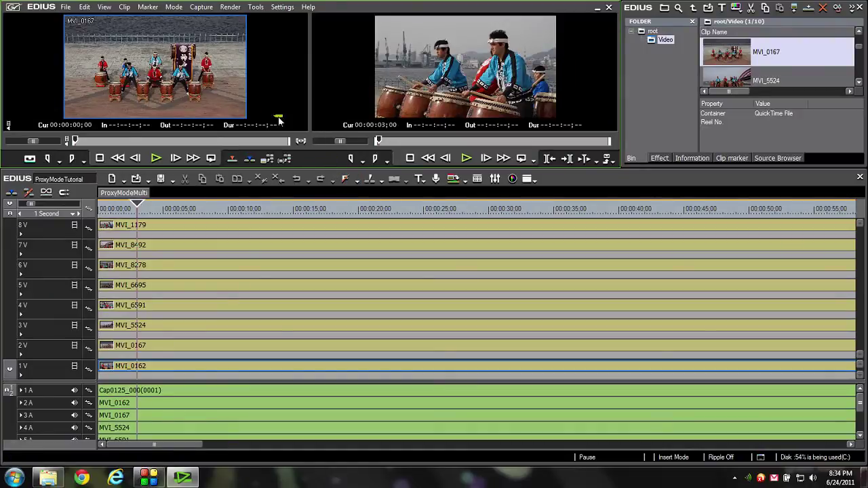
Look over the Mode menu options and the new Proxy Mode button on the timeline toolbar
click(173, 8)
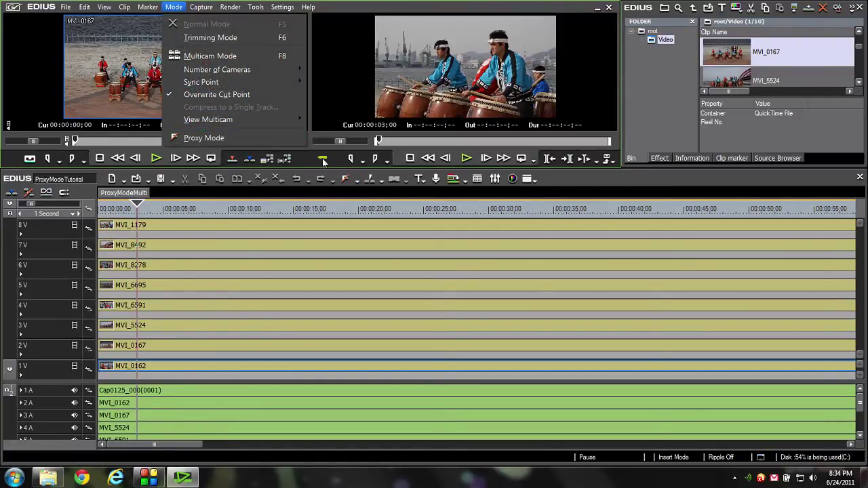
click(321, 163)
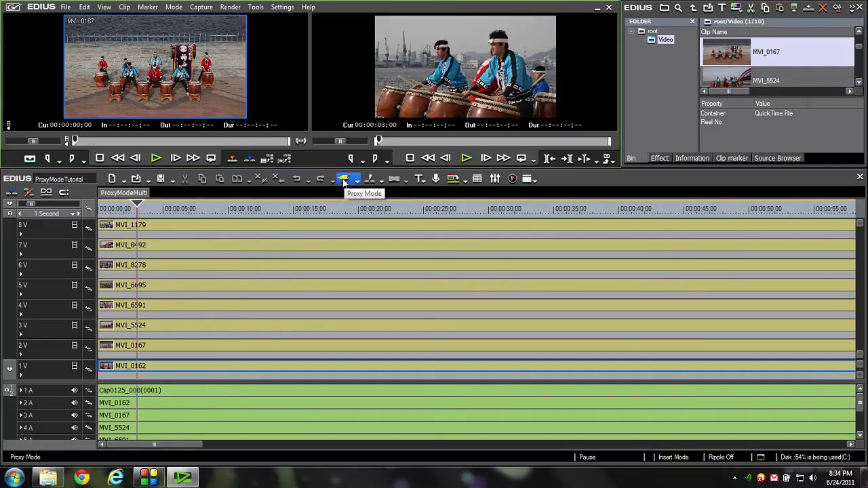
click(343, 179)
click(174, 7)
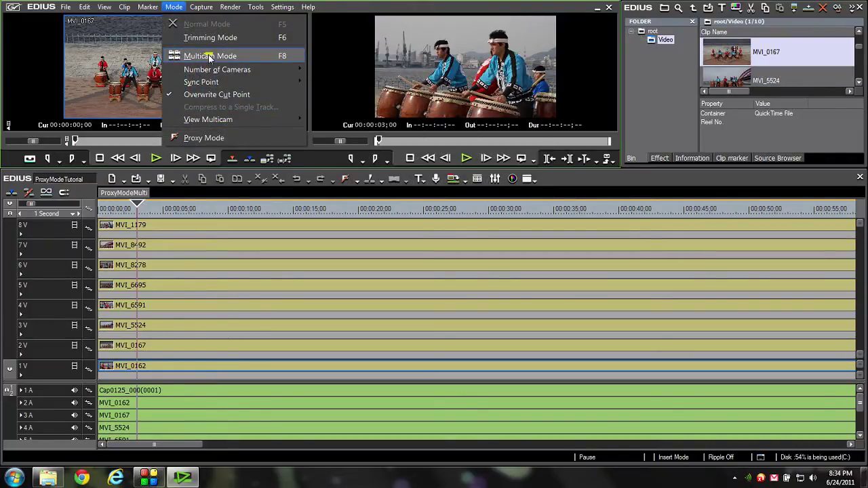
Turn on Multicam Mode and drag the splitter down to enlarge the preview monitors
click(210, 56)
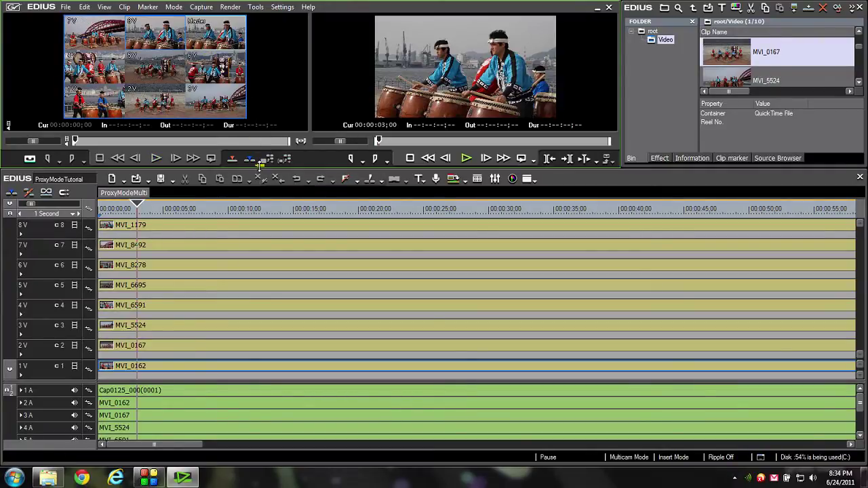
drag(260, 168, 255, 236)
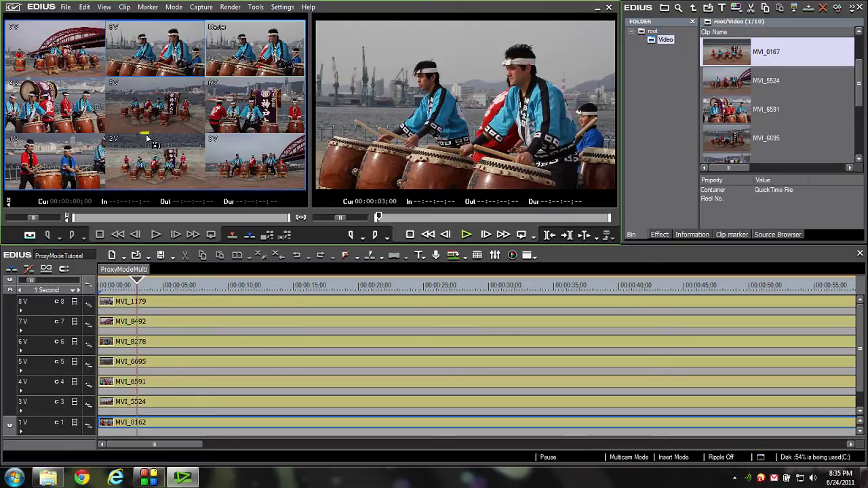
click(167, 270)
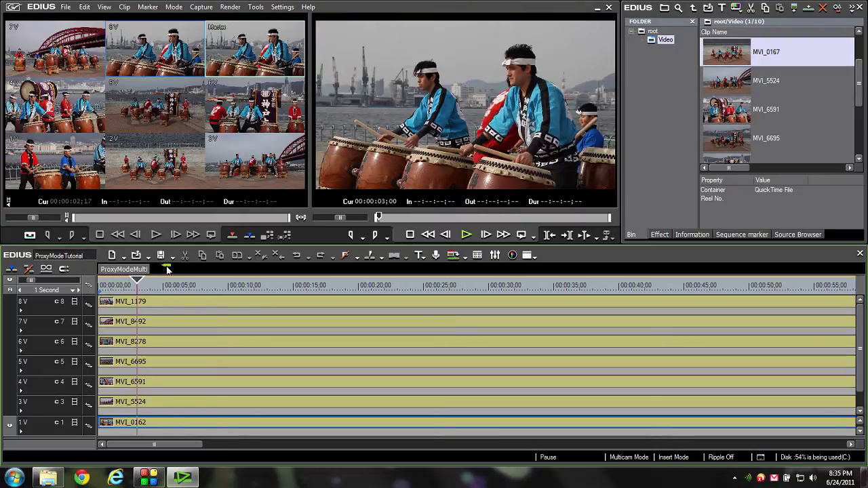
Play the ProxyModeMulti multicam sequence and pause it around 00:00:03;24
key(space)
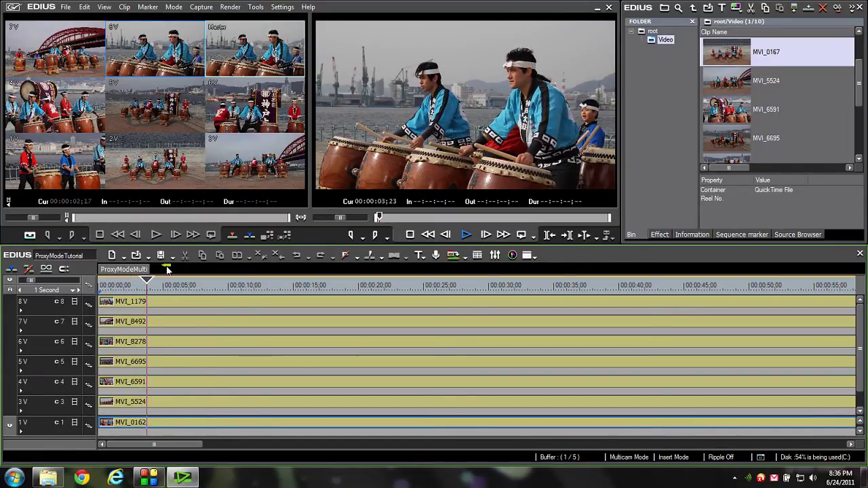
key(space)
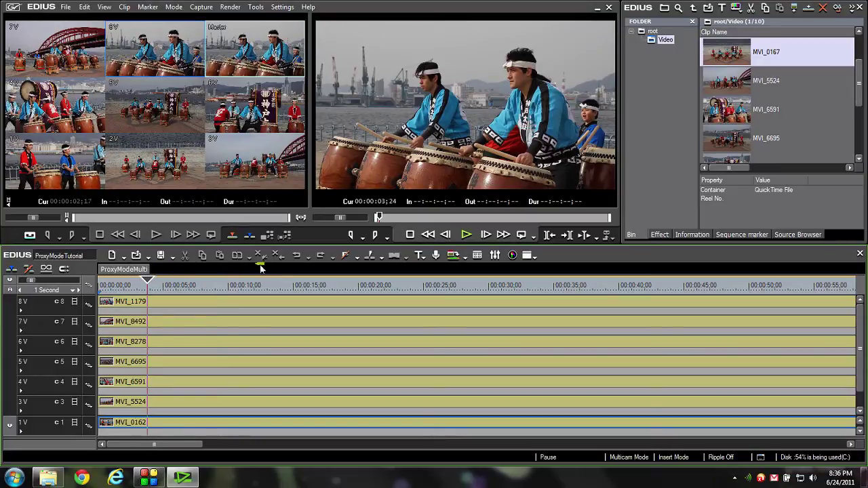
Switch the project to Proxy Mode so a background job creates proxies for the Video clips
click(345, 256)
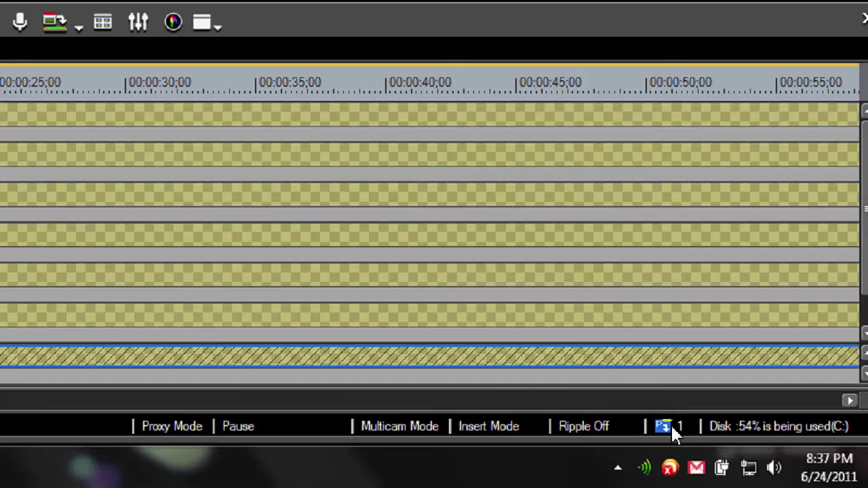
mouse_move(676, 422)
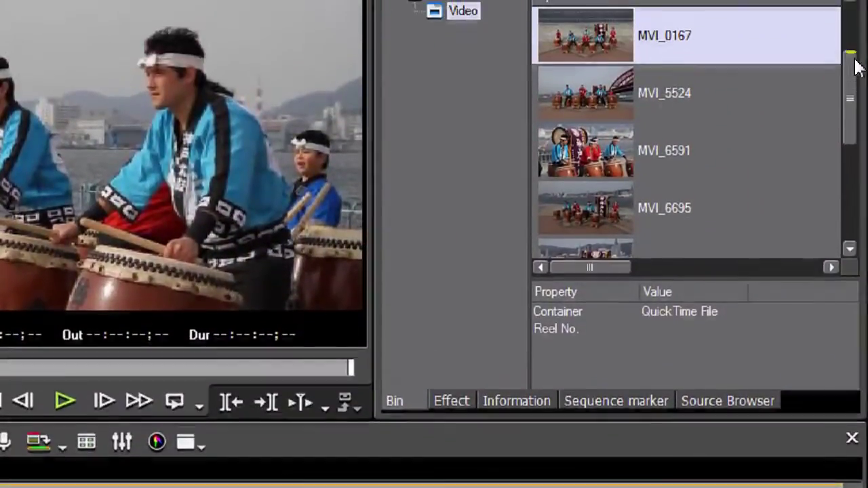
drag(855, 66, 856, 54)
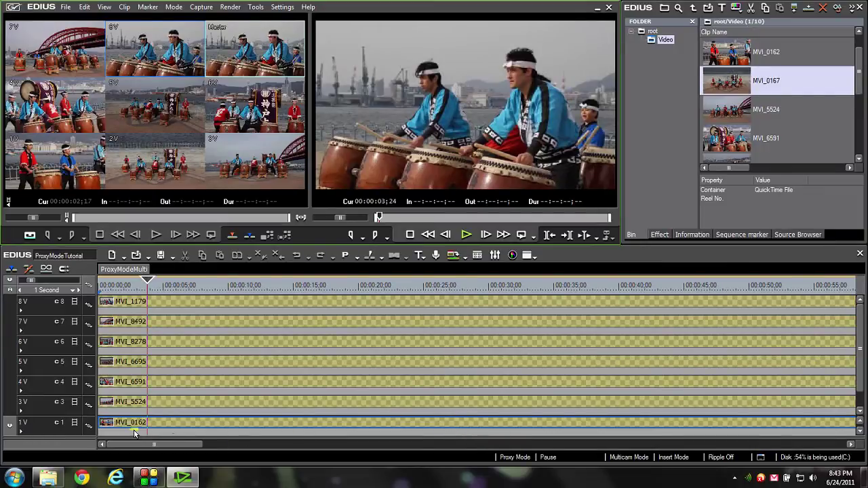
click(51, 477)
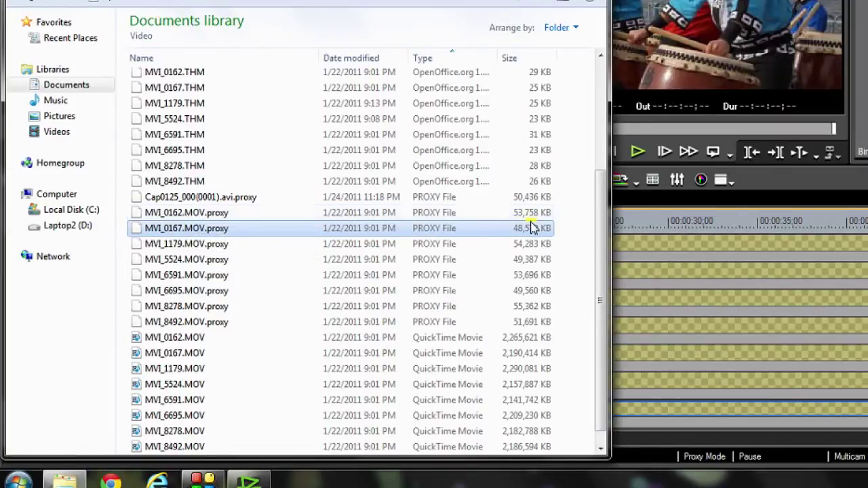
click(493, 216)
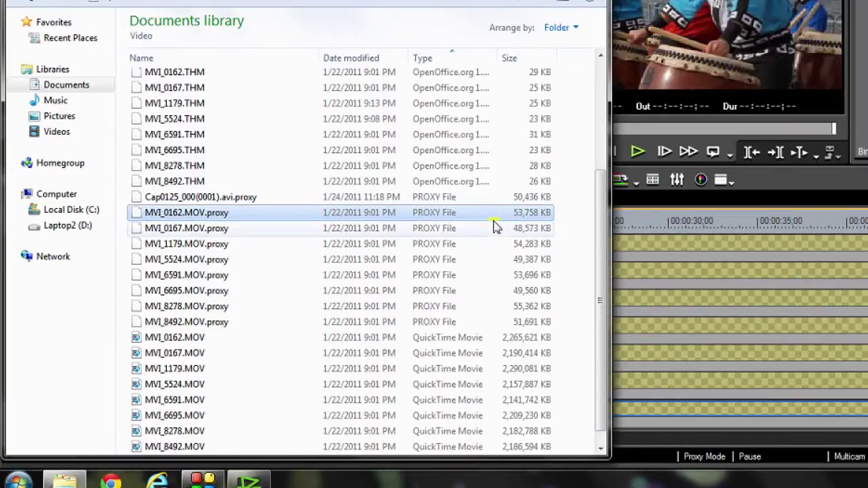
click(195, 339)
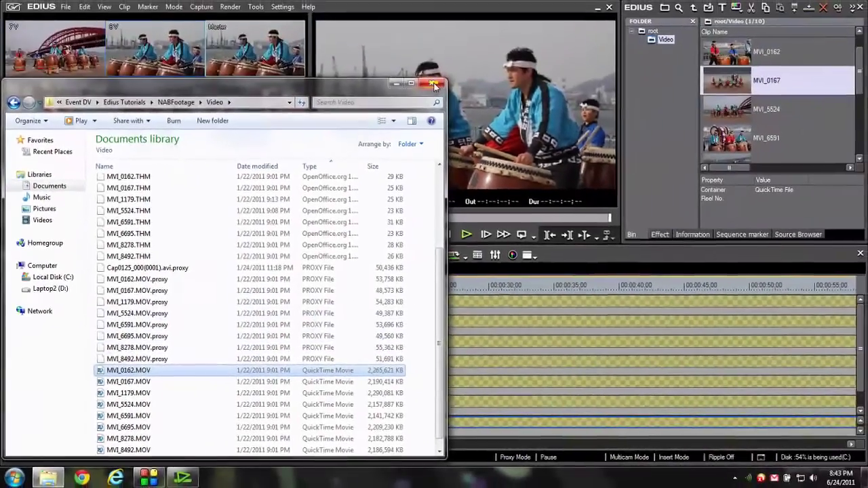
click(461, 23)
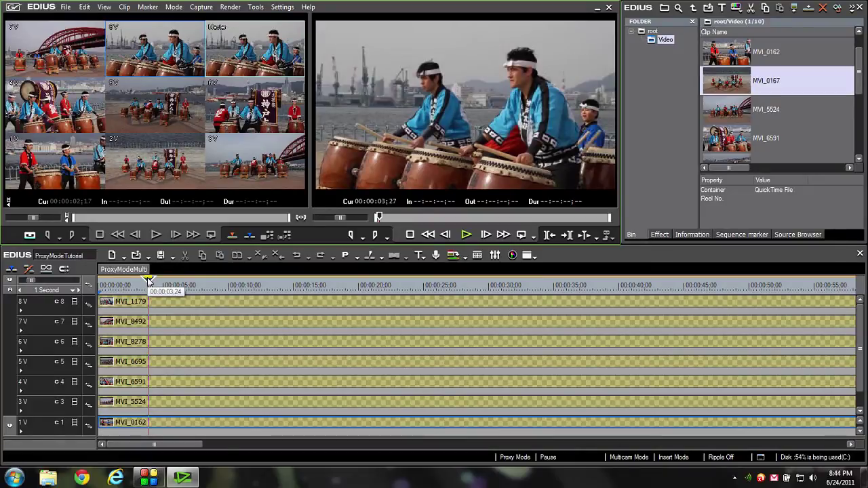
Play the multicam sequence in Proxy Mode and stop it at 00:00:23;04
key(space)
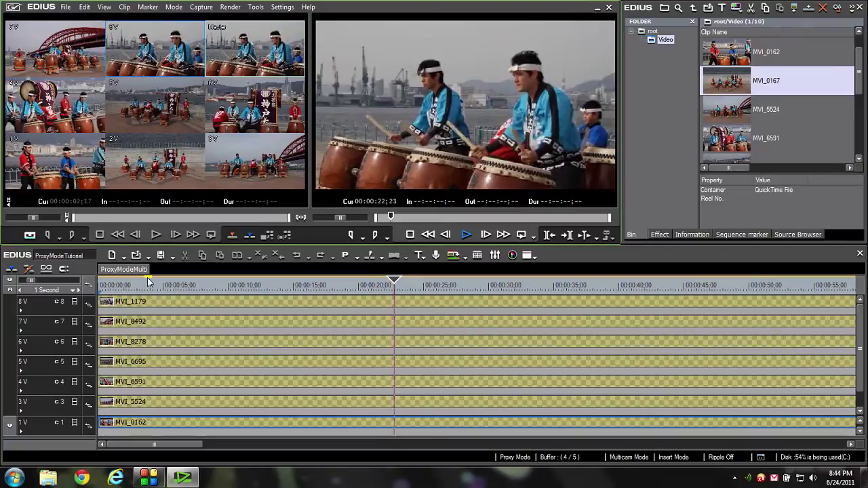
key(space)
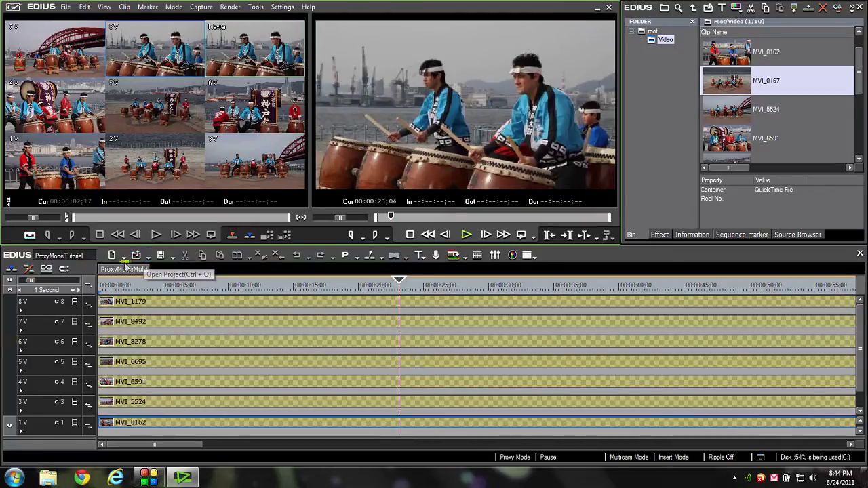
click(66, 8)
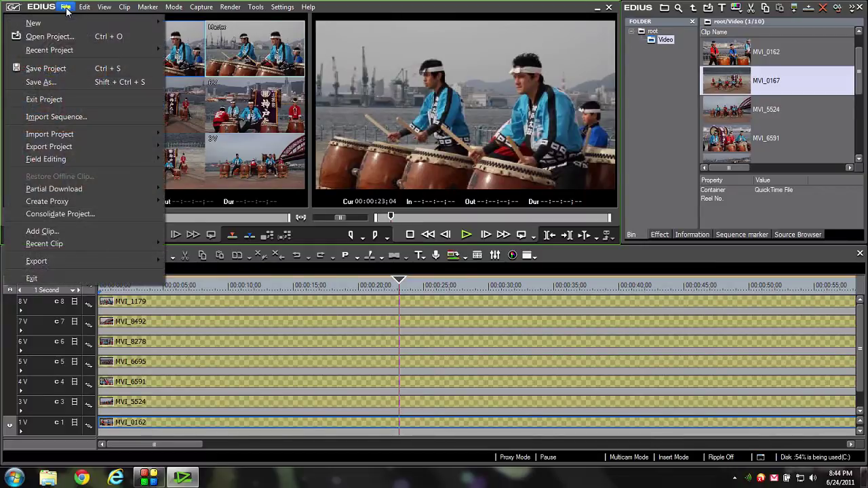
Start a Field Editing Check Out of ProxyModeTutorial and bring up the destination folder browser
mouse_move(73, 159)
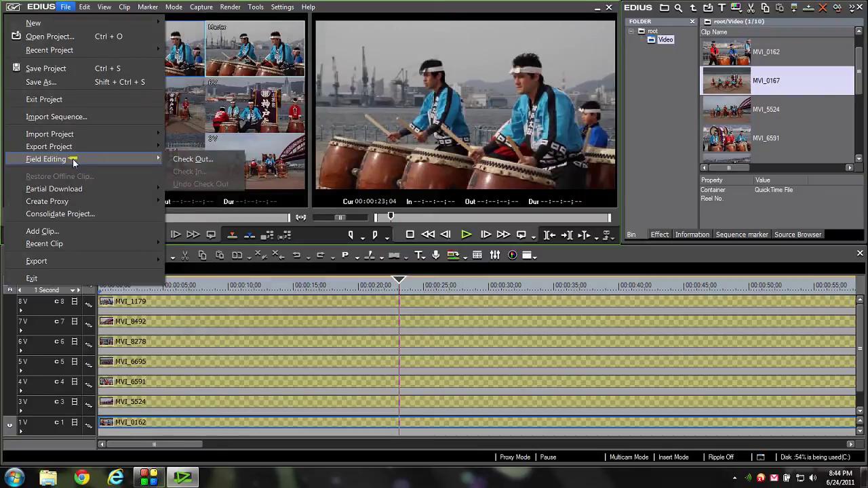
click(181, 158)
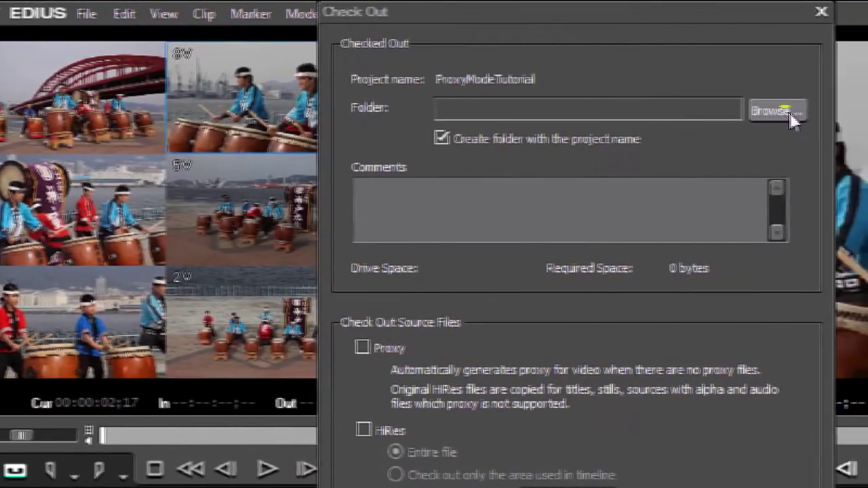
click(779, 112)
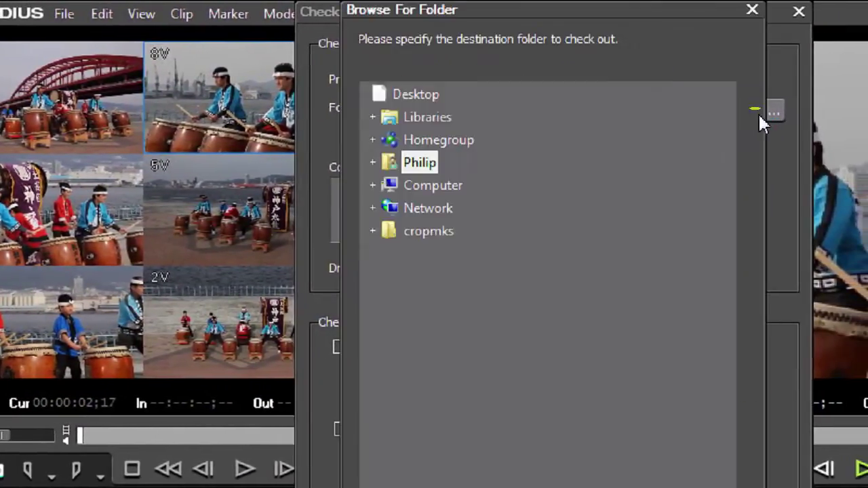
Create a new folder named Proxy on drive D and choose it as the check-out destination
click(372, 185)
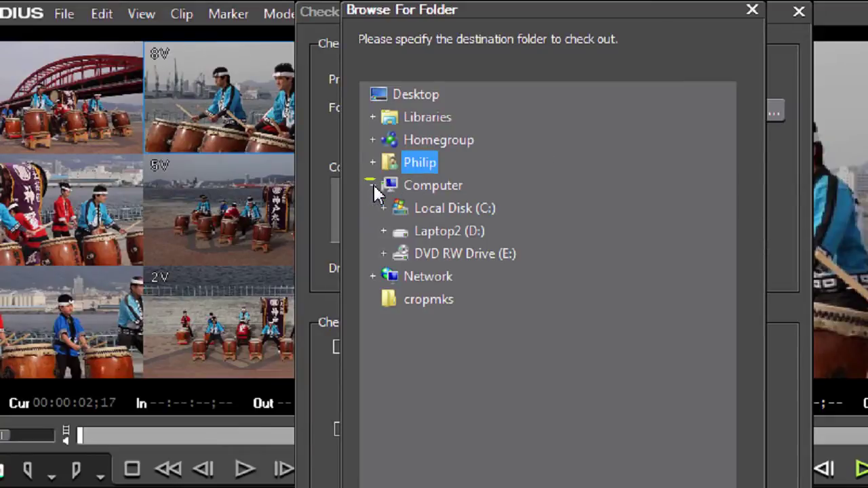
double_click(449, 231)
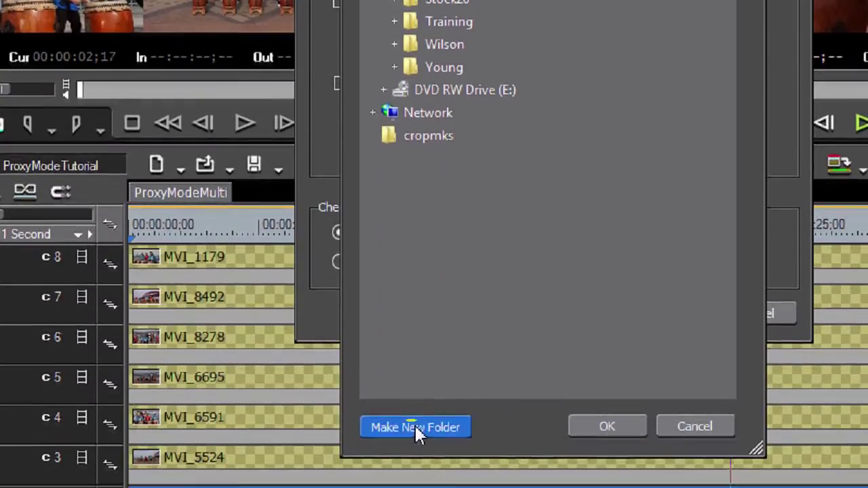
click(414, 424)
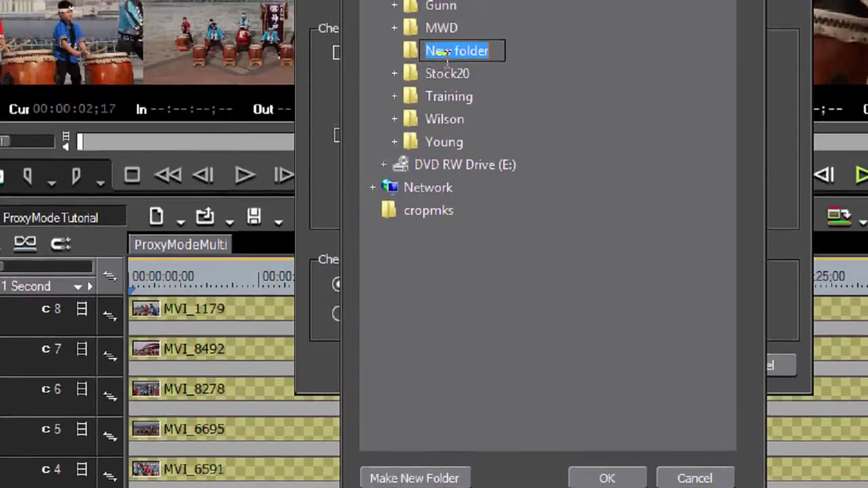
text(Proxy)
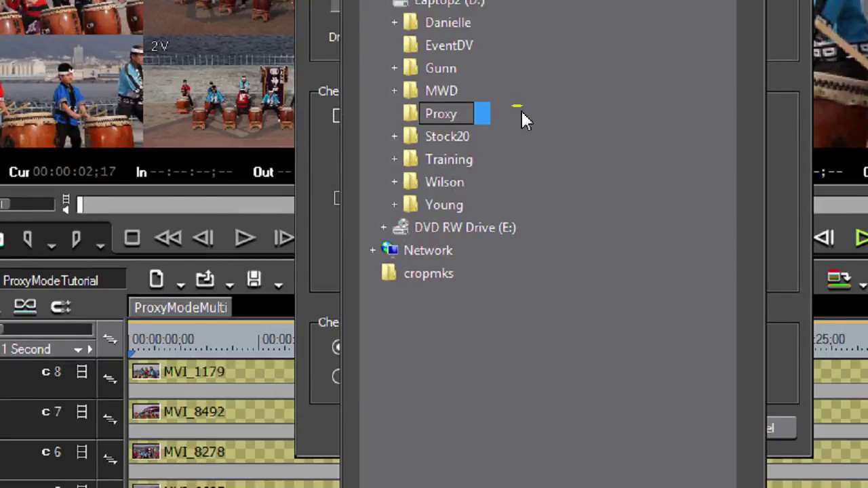
click(612, 465)
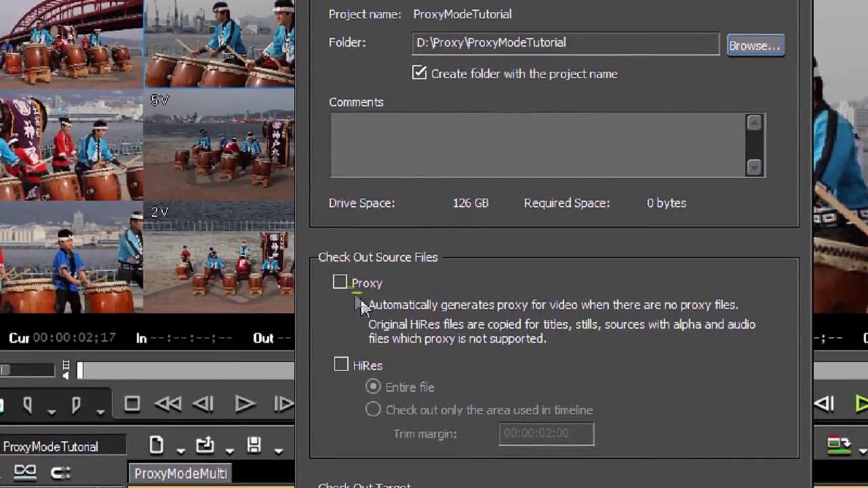
Include proxy source files in the check-out, requiring 455 MB
click(340, 284)
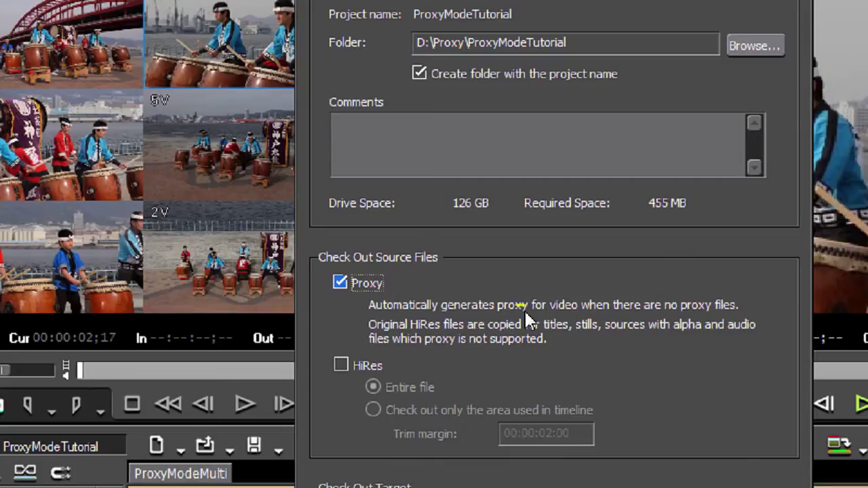
Add HiRes files limited to the timeline area used, checking out All sequences
click(341, 364)
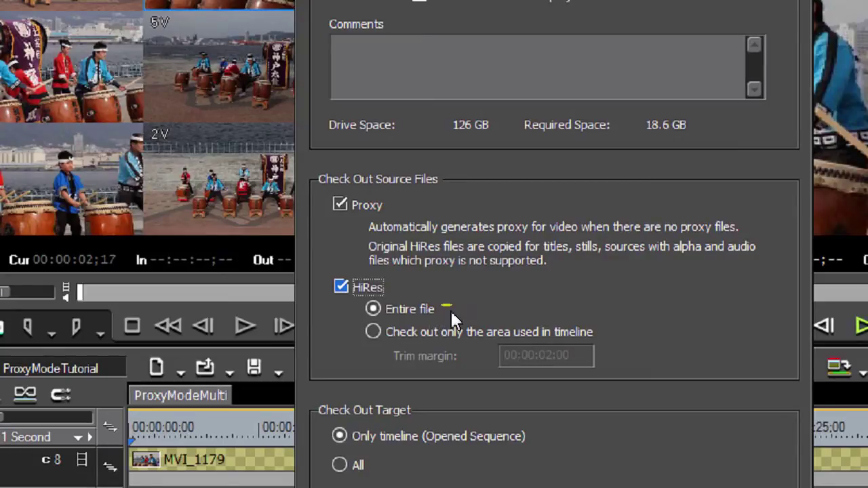
click(373, 331)
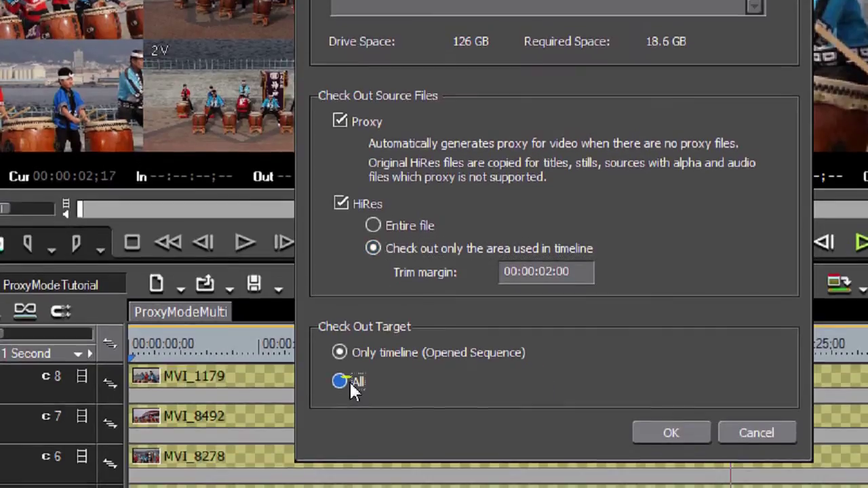
click(339, 387)
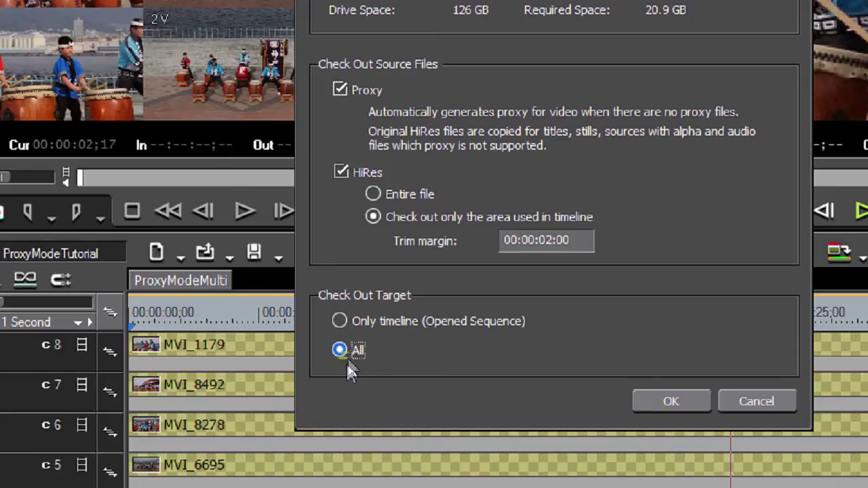
Untick HiRes, accept the proxy-only settings and confirm checking out ProxyModeTutorial
click(341, 172)
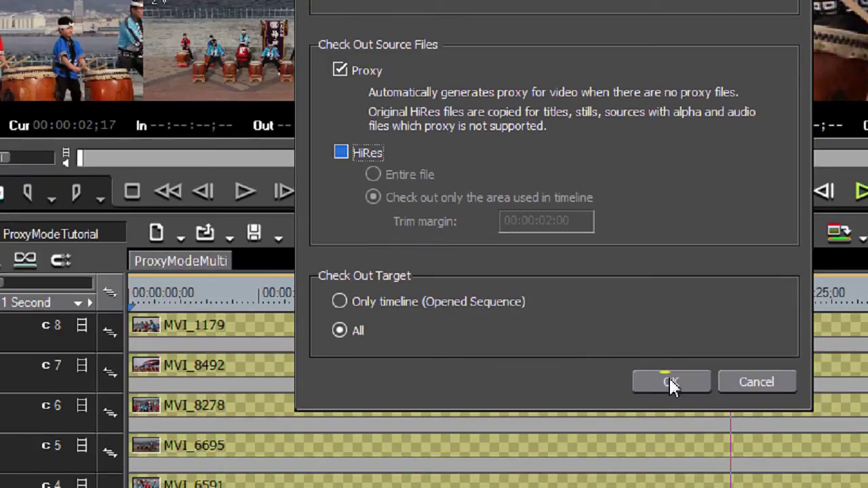
click(670, 400)
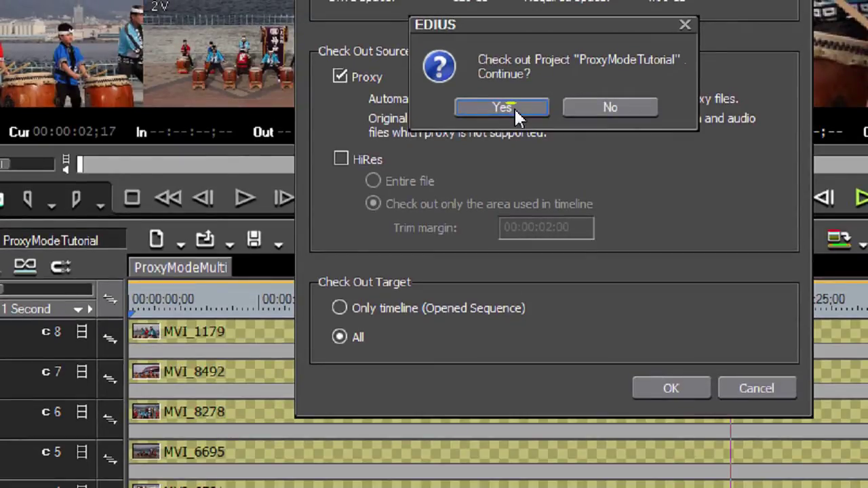
click(514, 109)
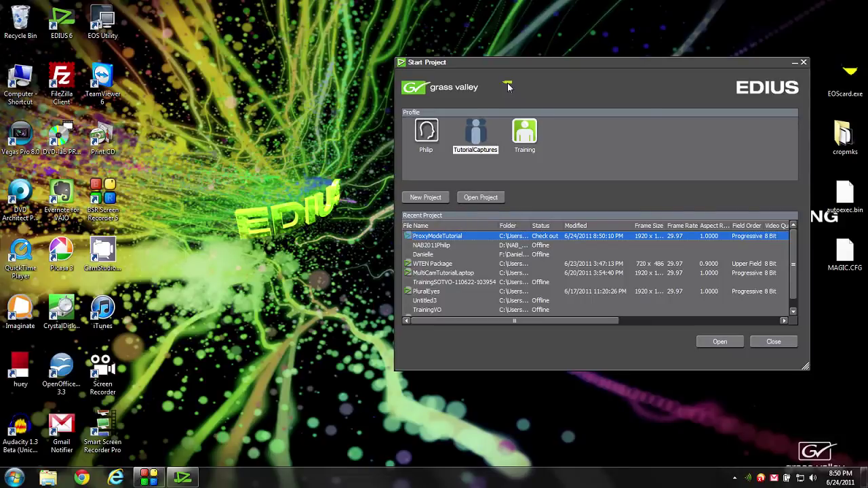
Open ProxyModeTutorial.ezp from D:\Proxy\ProxyModeTutorial
click(483, 197)
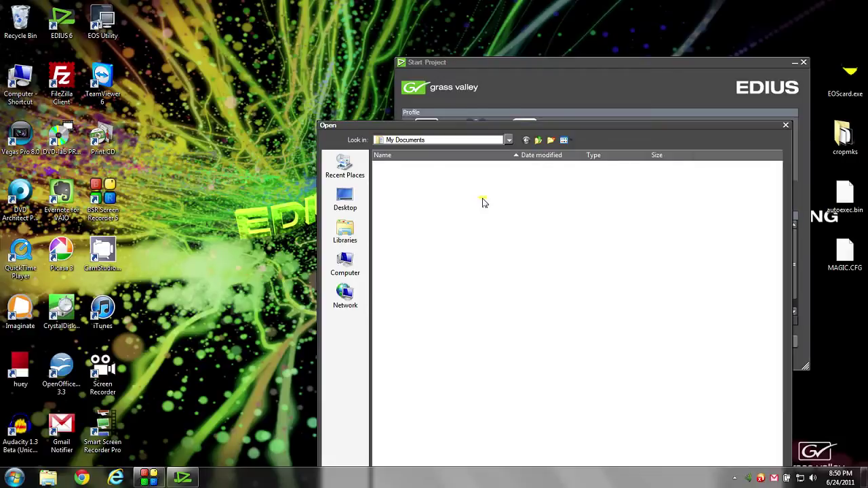
click(419, 139)
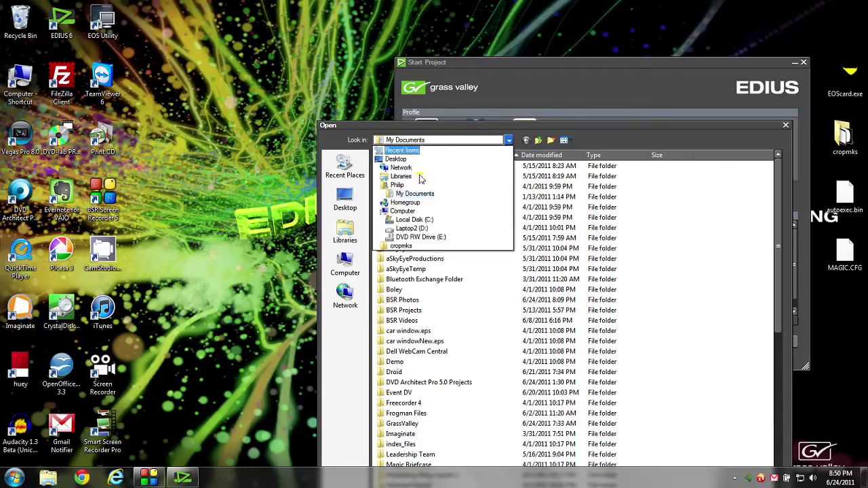
click(412, 228)
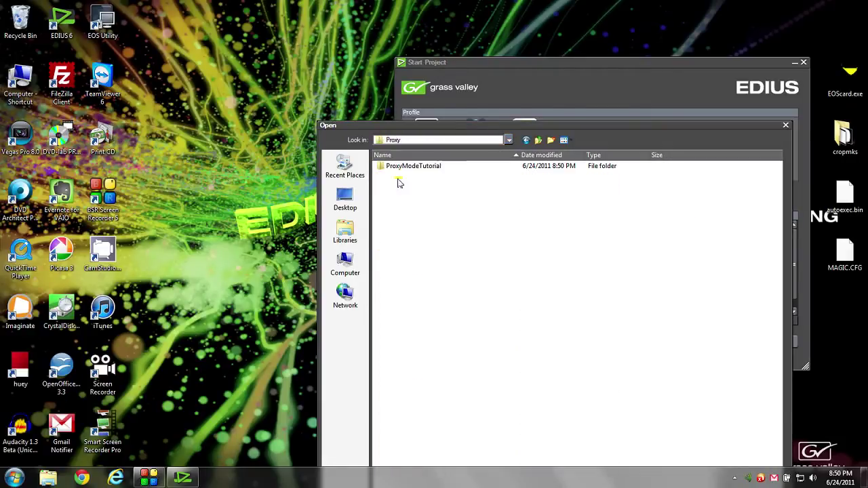
double_click(405, 167)
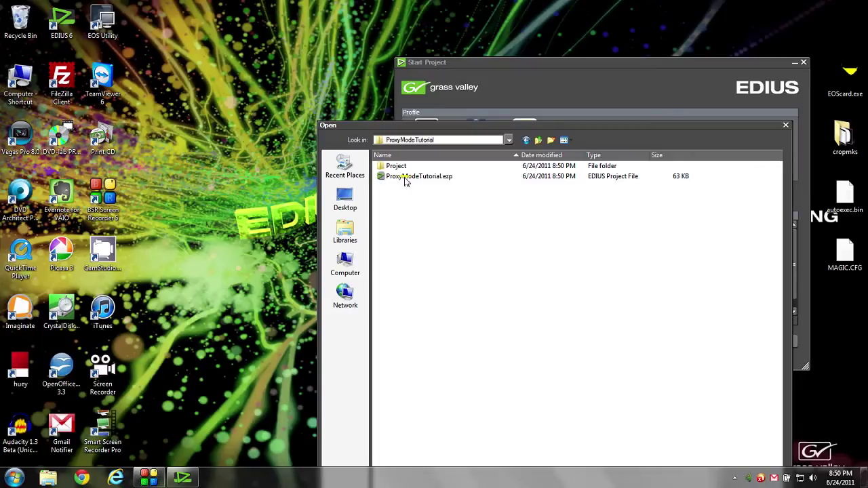
double_click(414, 176)
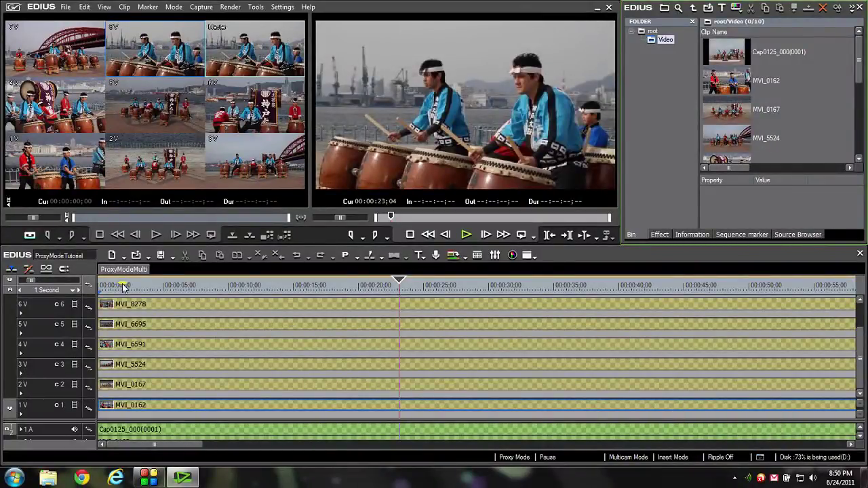
Play from the start, cutting to cameras 2V, 6V, 3V, 1V and 4V, then stop
key(Home)
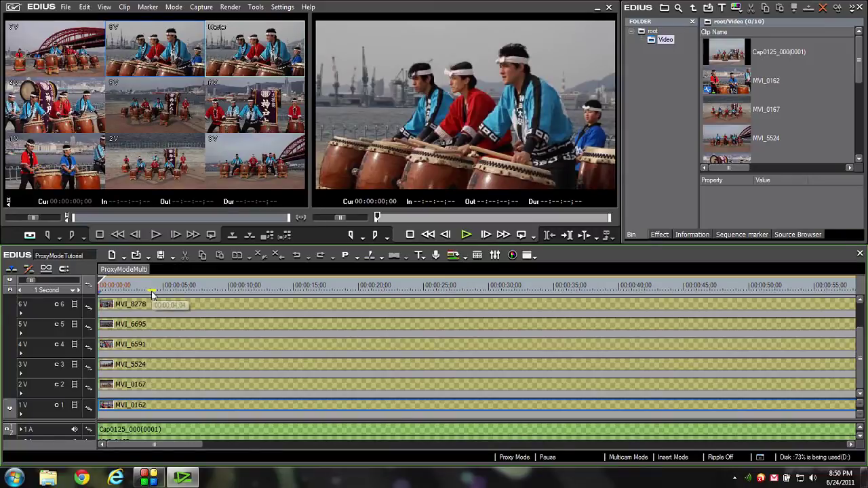
key(space)
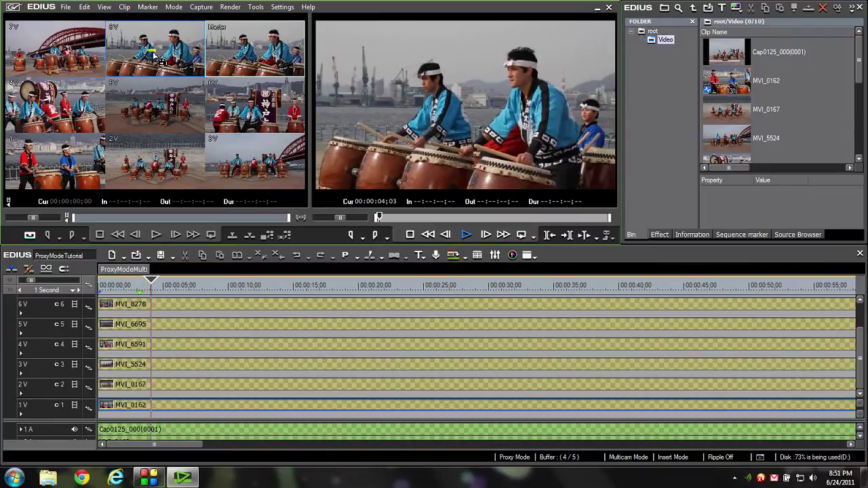
click(149, 166)
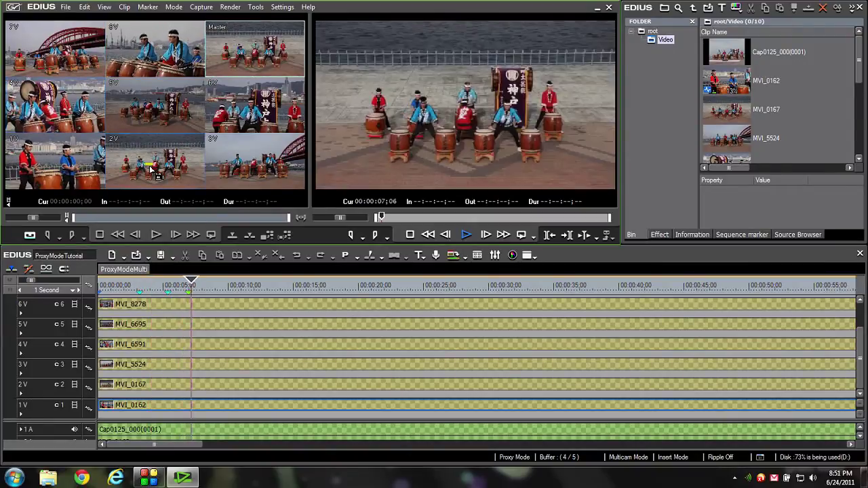
key(6)
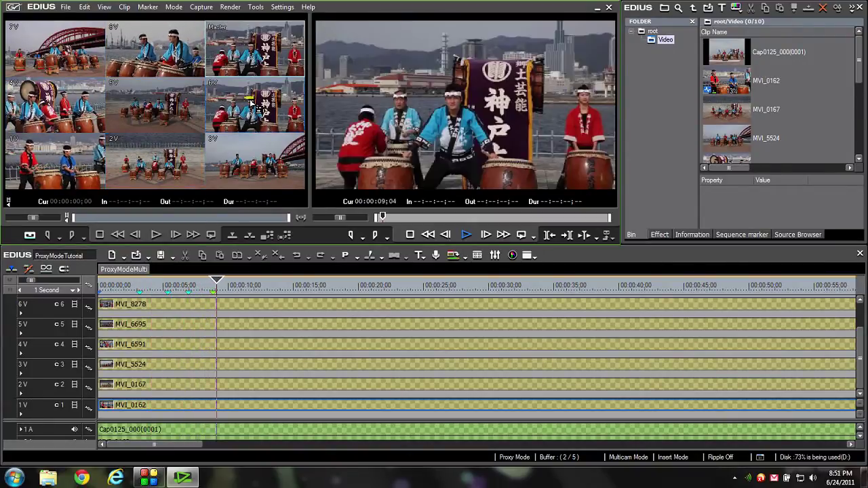
click(254, 168)
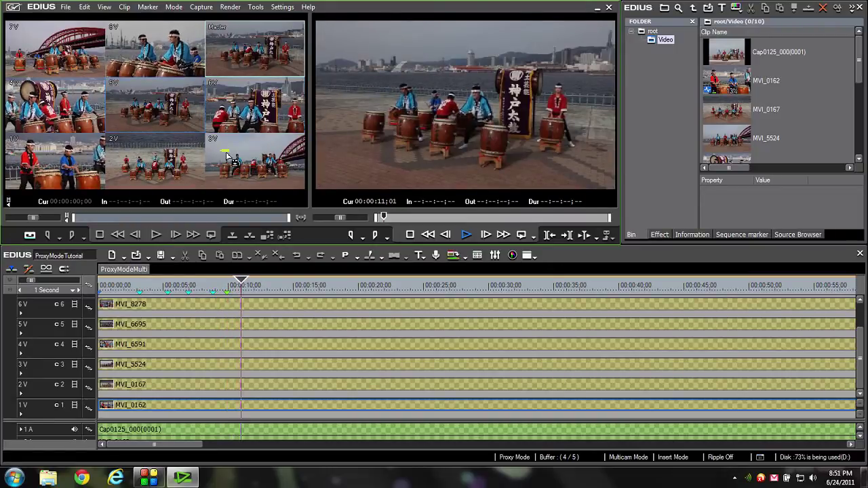
click(46, 159)
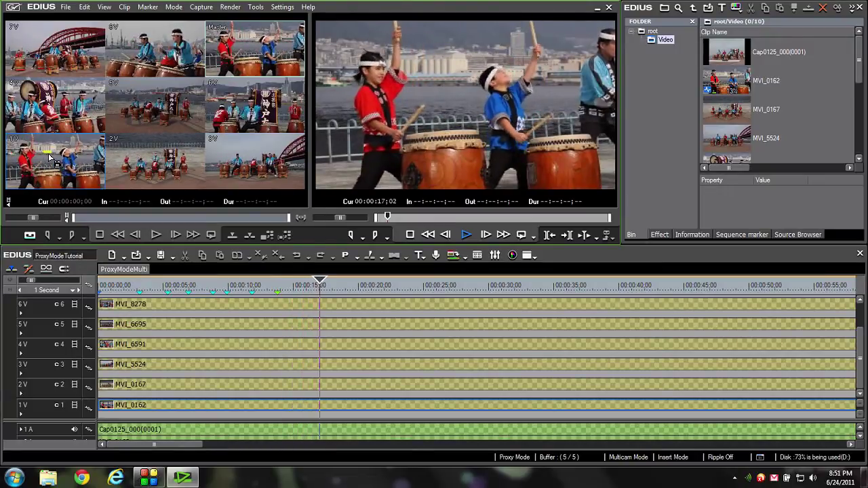
click(48, 100)
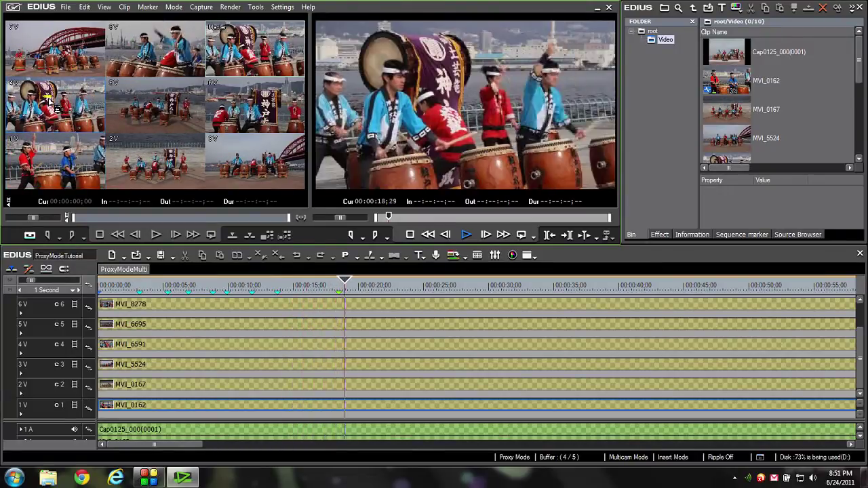
key(space)
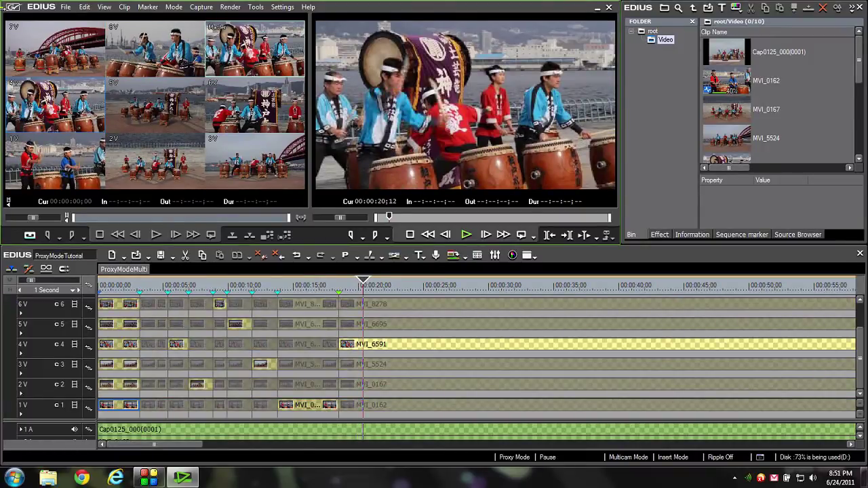
click(68, 8)
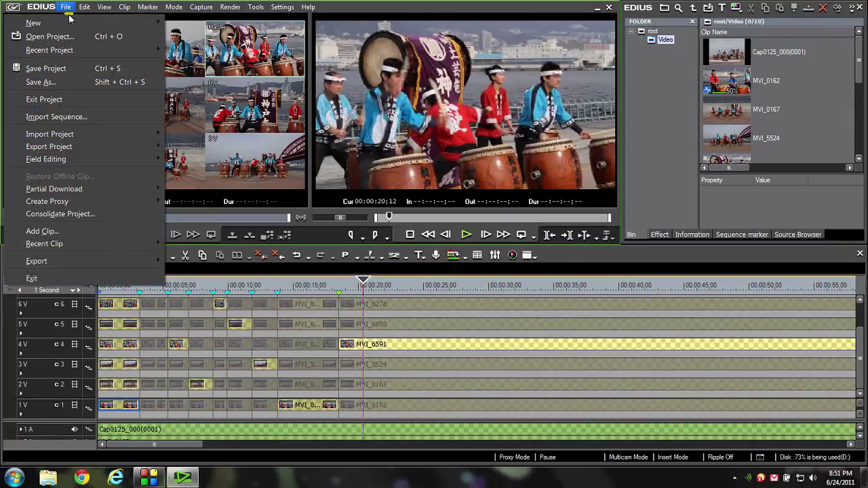
Save the edited proxy project and exit it to Start Project
key(ctrl+s)
click(68, 9)
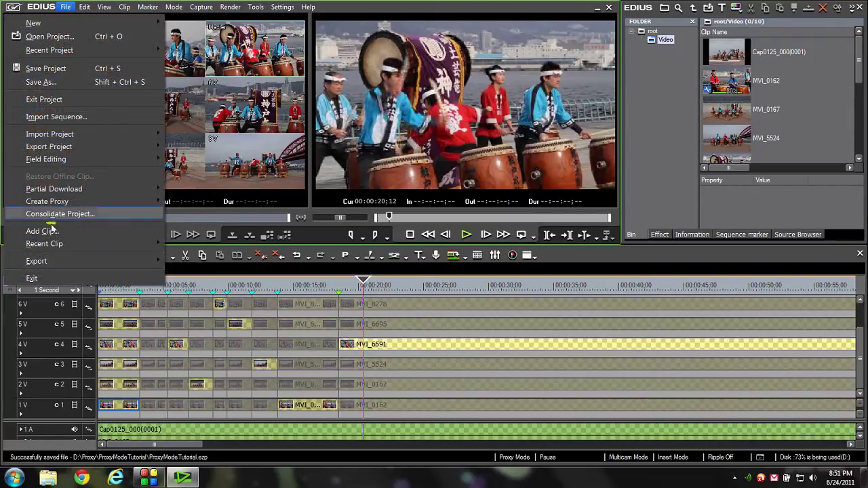
click(59, 278)
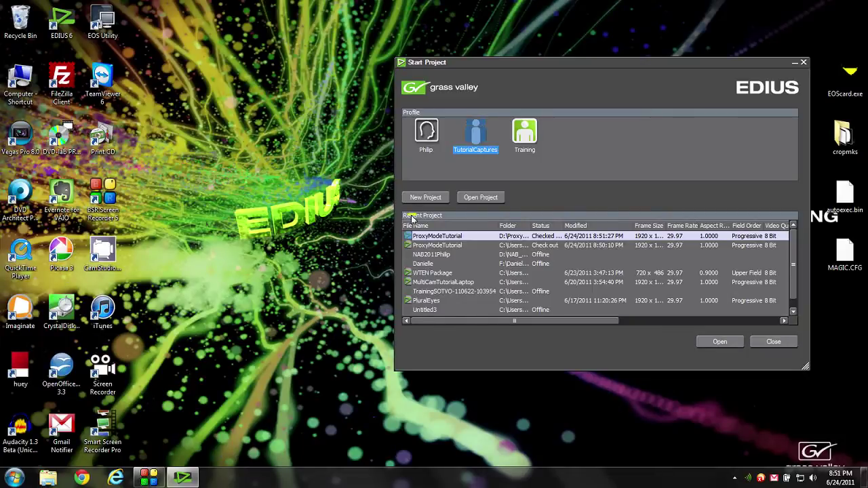
Open the checked-out ProxyModeTutorial entry and confirm checking it back in
click(515, 248)
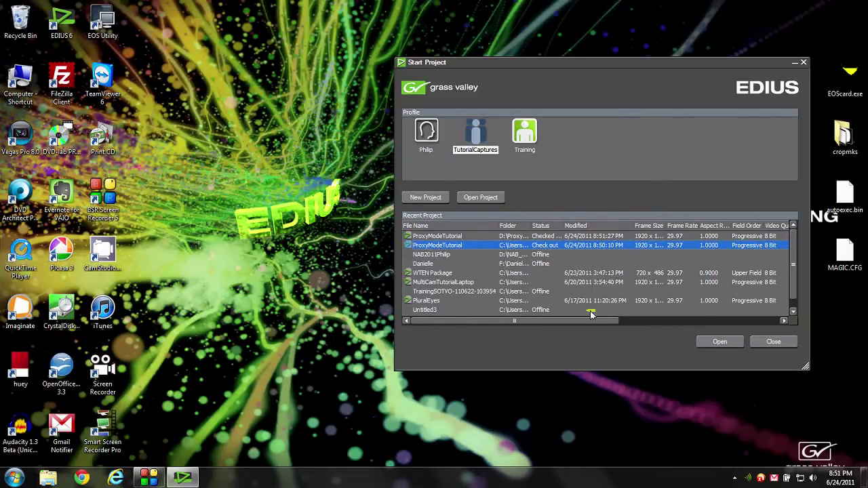
click(719, 341)
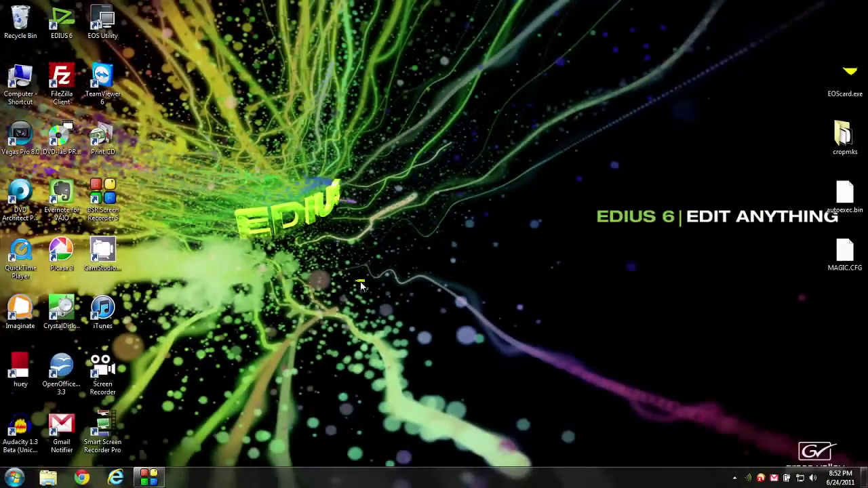
click(547, 332)
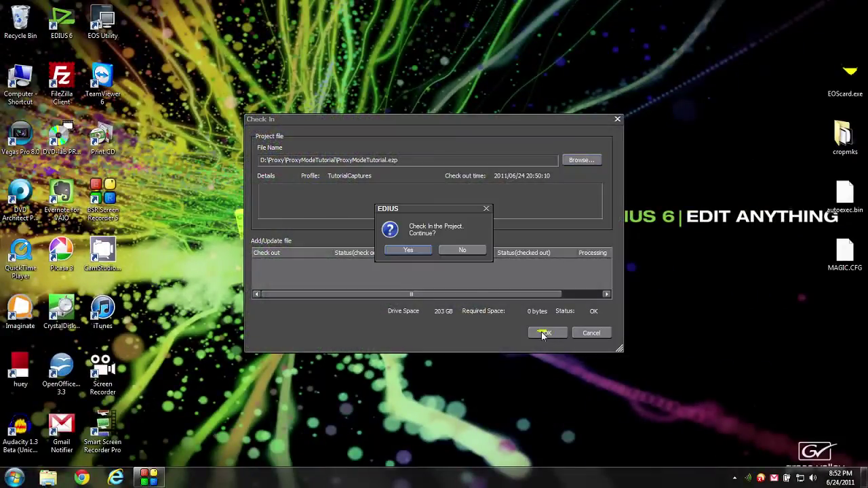
Confirm the check-in of ProxyModeTutorial so it reopens with its camera cuts
click(416, 251)
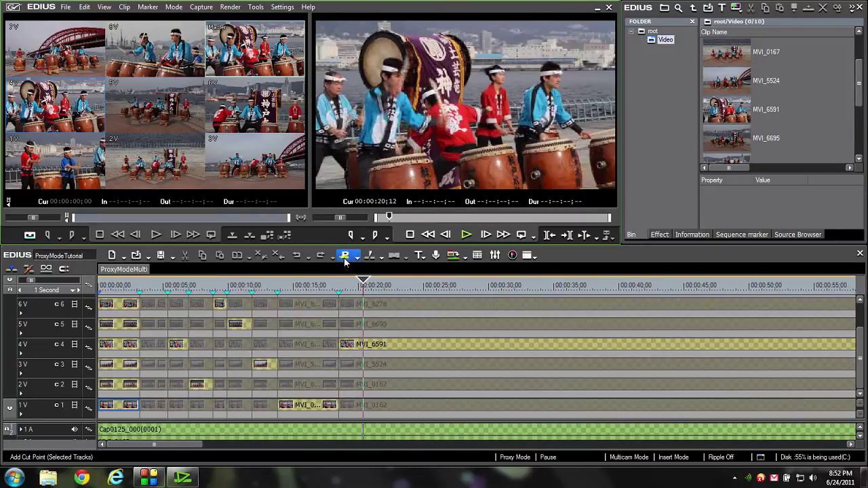
Switch Proxy Mode off so the timeline uses HiRes clips
click(344, 257)
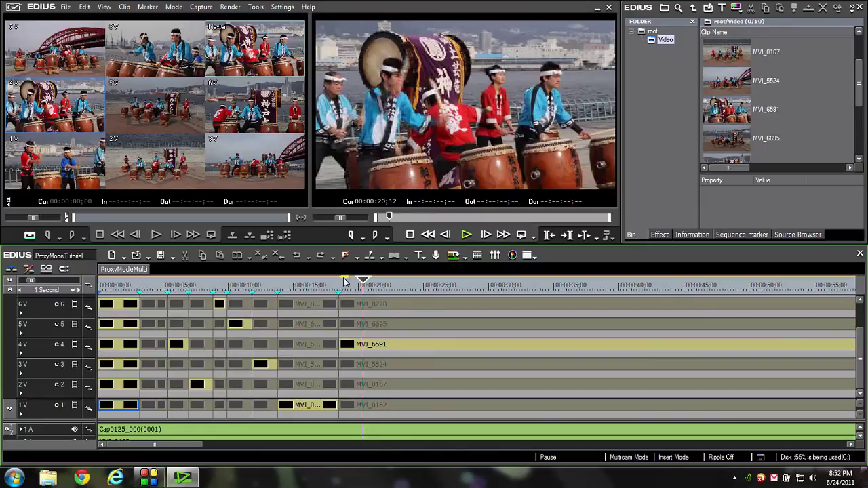